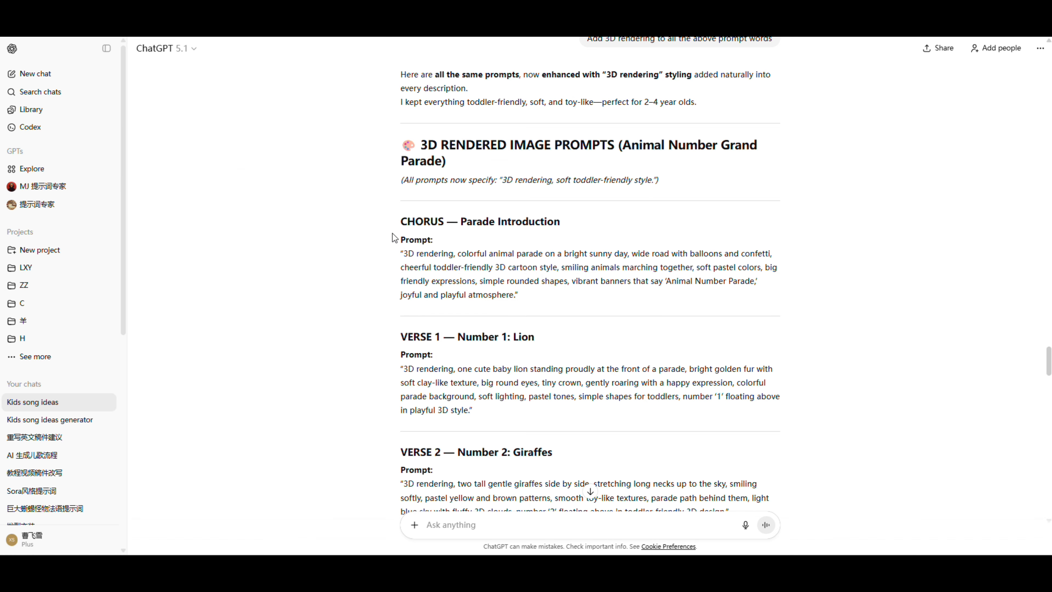
Copy the CHORUS parade introduction prompt from ChatGPT and generate images from it in Whisk
left_click_drag(441, 259, 519, 295)
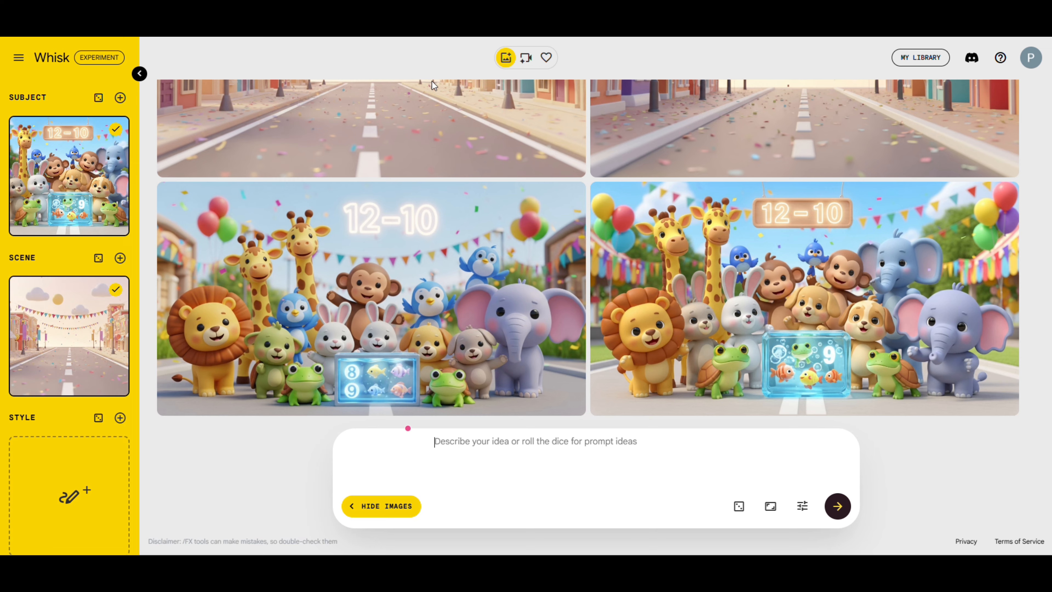
type("\"3D rendering, colorful animal parade on a bright sunny day, wide road with balloons and confetti, cheerful toddler-friendly 3D cartoon style, smiling animals marching together, soft pastel colors, big friendly expressions, simple rounded shapes, vibrant banners that say ‘Animal Number Parade,’ joyful and playful atmosphere.\"")
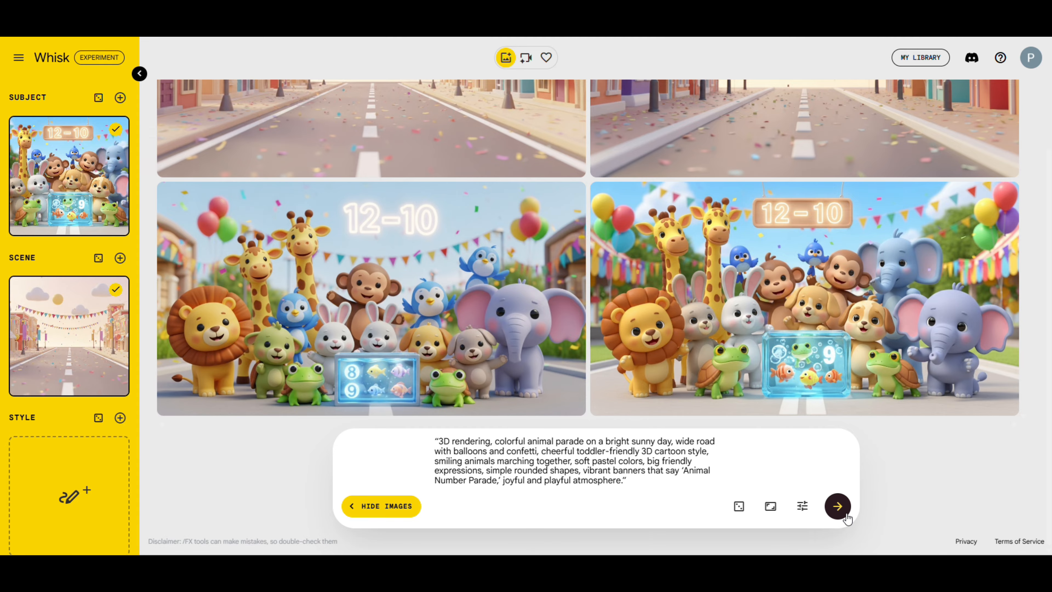
left_click(836, 506)
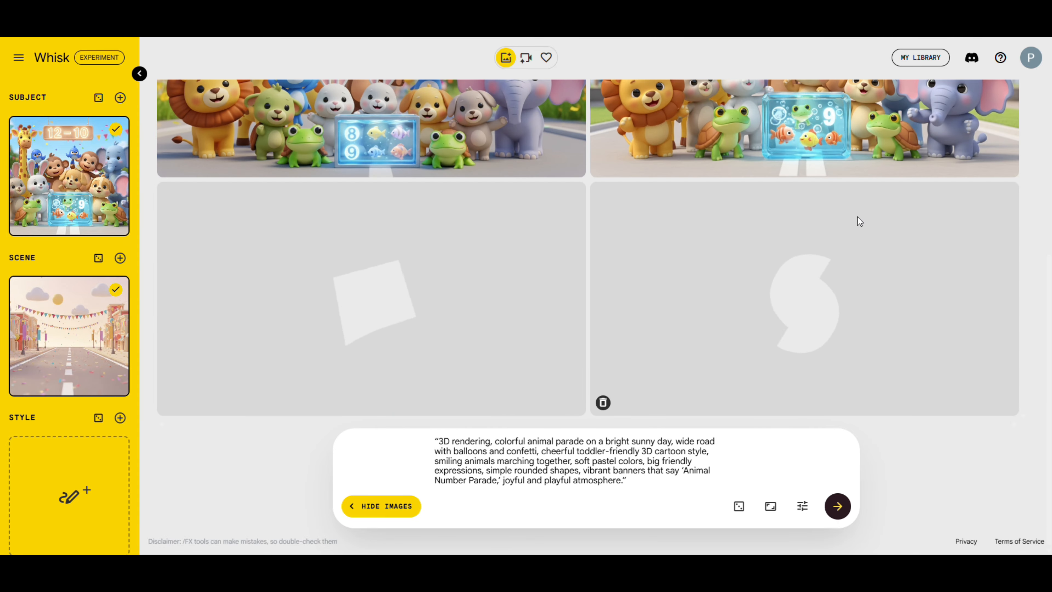
Clear the Whisk prompt, replace it with ChatGPT's Verse 1 lion prompt and generate the images
left_click_drag(658, 485, 434, 441)
key("BackSpace")
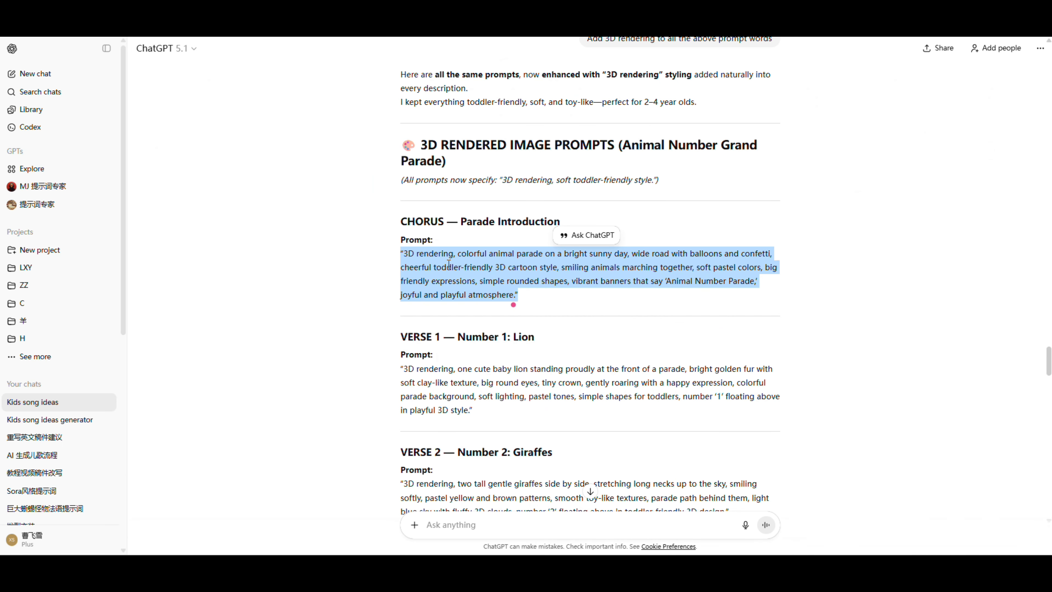
scroll(448, 264, "down", 1)
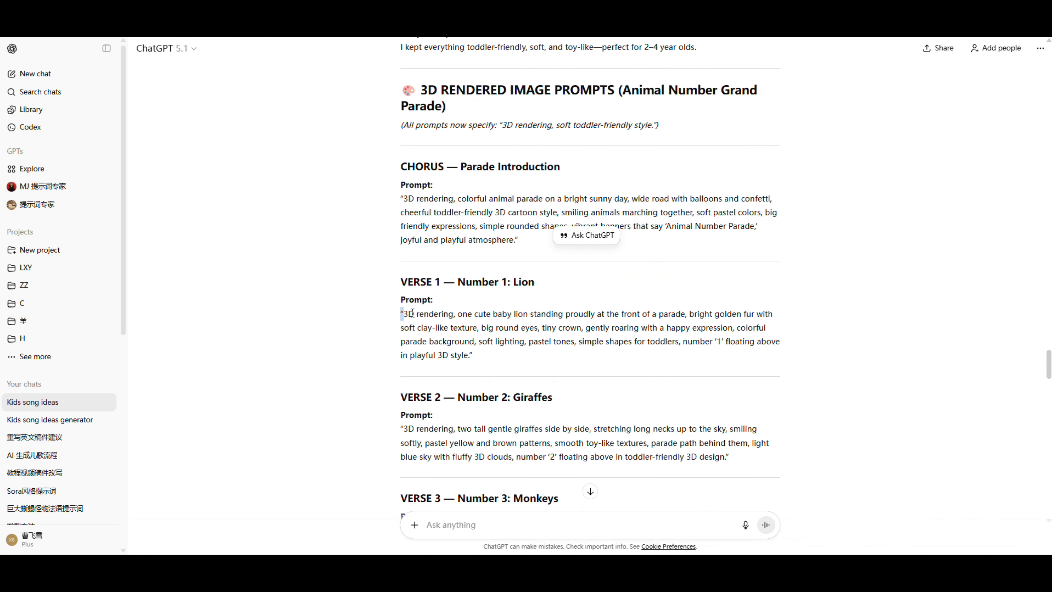
left_click_drag(400, 313, 512, 350)
key("ctrl+c")
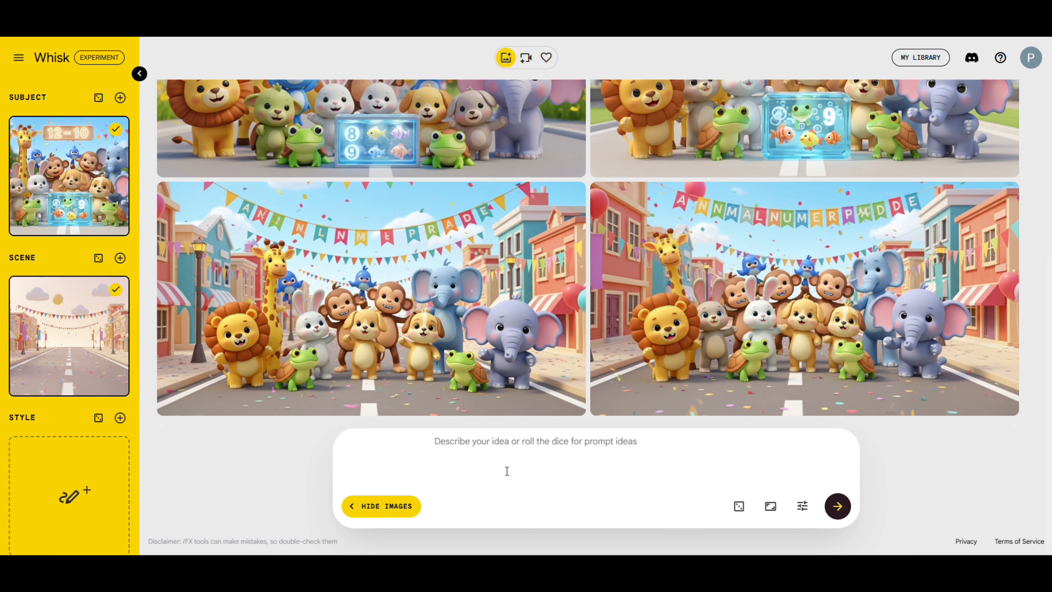
key("ctrl+v")
left_click(837, 517)
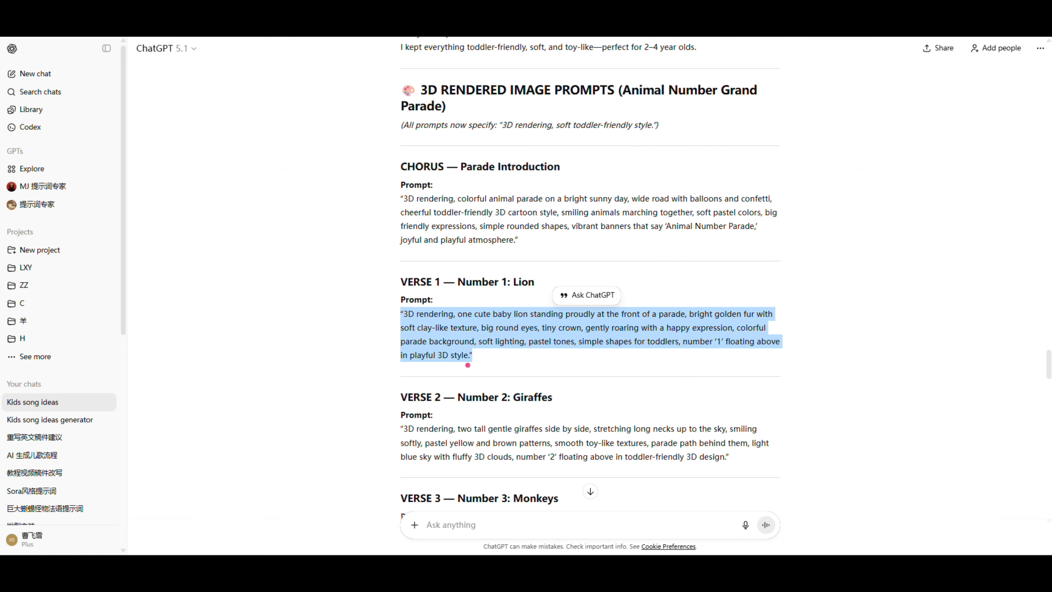
Copy the Verse 2 giraffes prompt from ChatGPT into Whisk and generate the images
scroll(460, 348, "down", 2)
left_click_drag(402, 319, 601, 360)
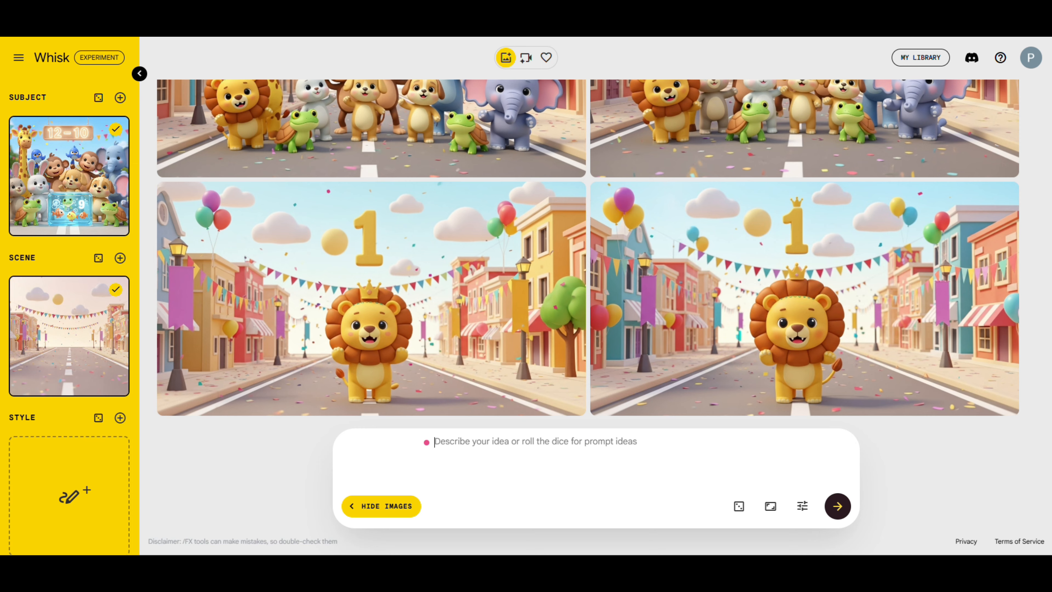
key("ctrl+v")
left_click(841, 507)
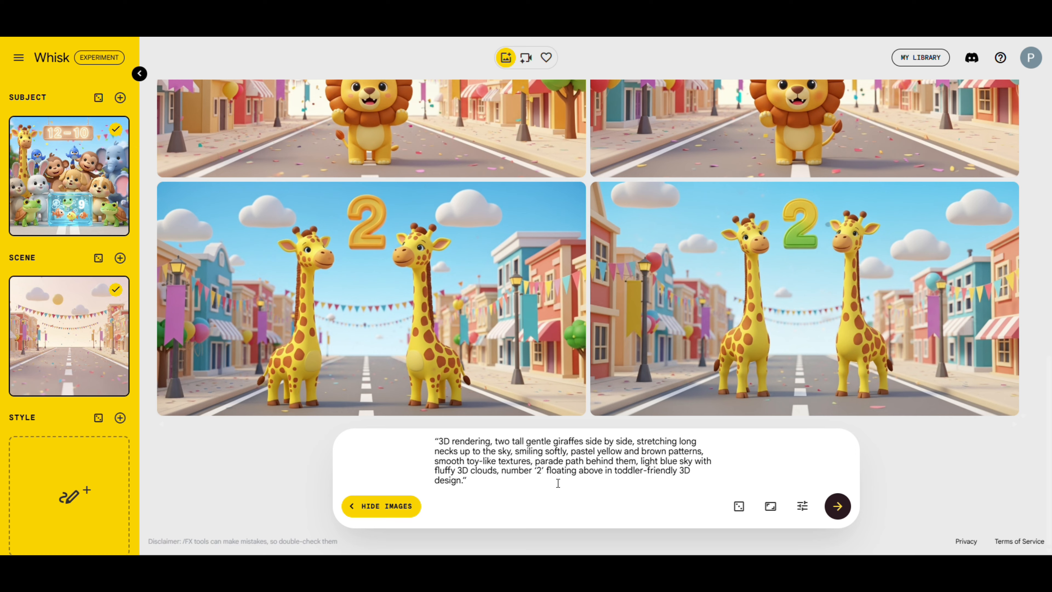
Replace the Whisk prompt with ChatGPT's Verse 3 monkeys prompt and generate the images
left_click_drag(558, 482, 434, 440)
key("BackSpace")
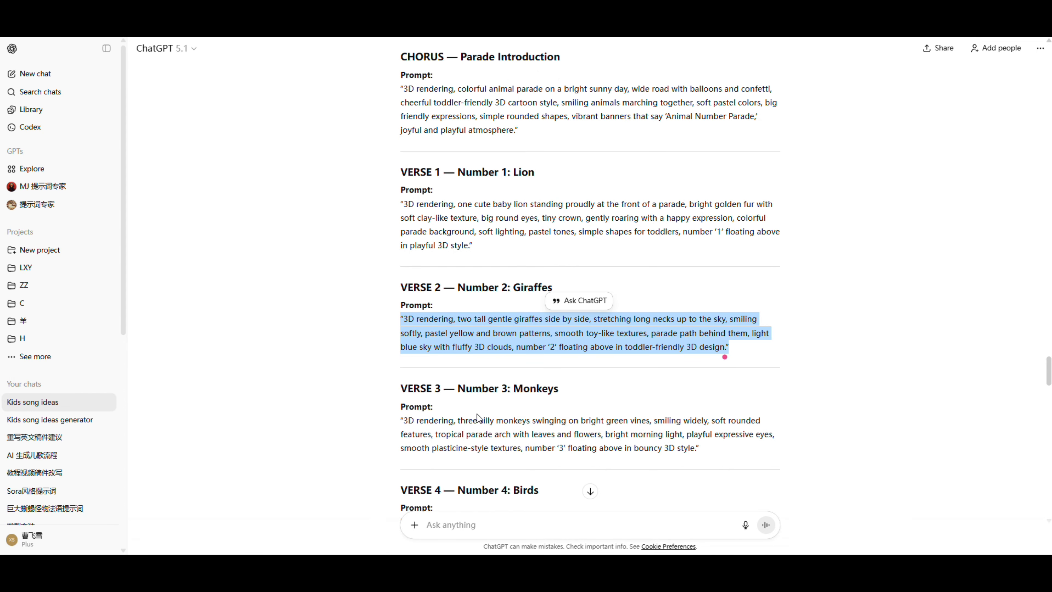
scroll(402, 366, "down", 1)
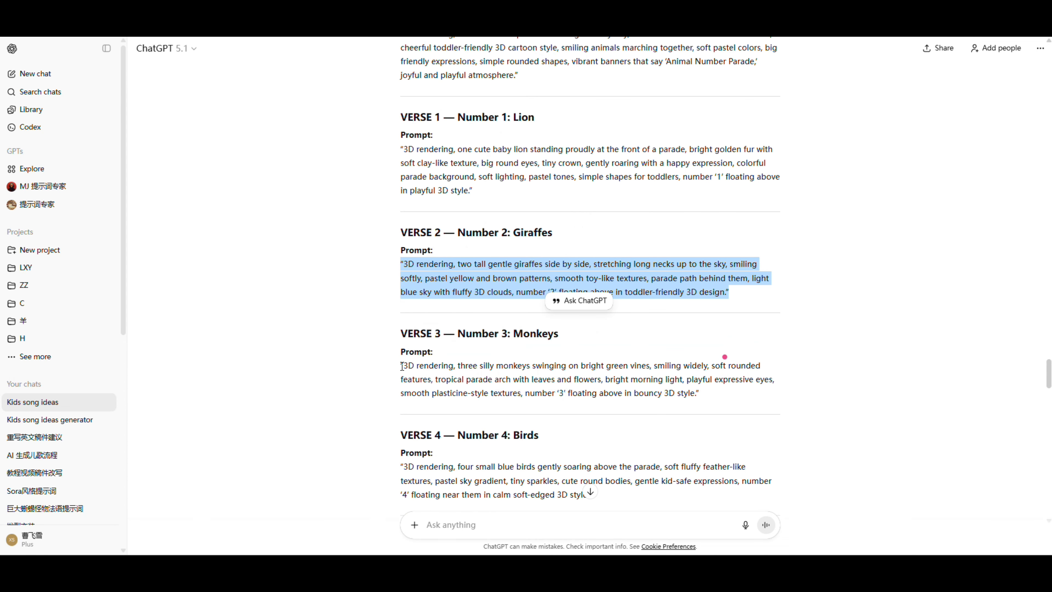
left_click_drag(401, 366, 700, 402)
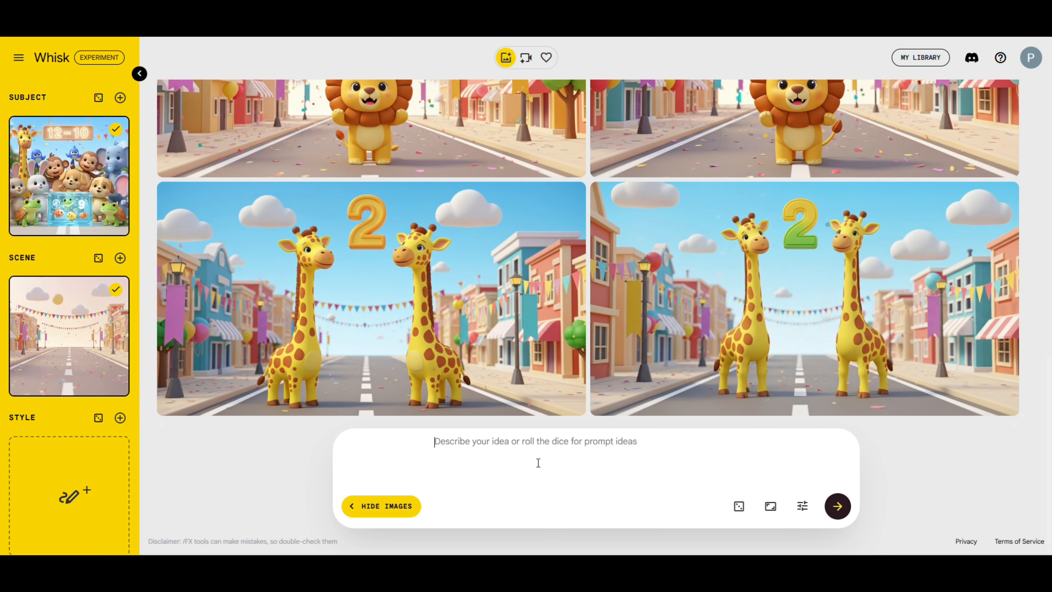
key("ctrl+v")
left_click(838, 507)
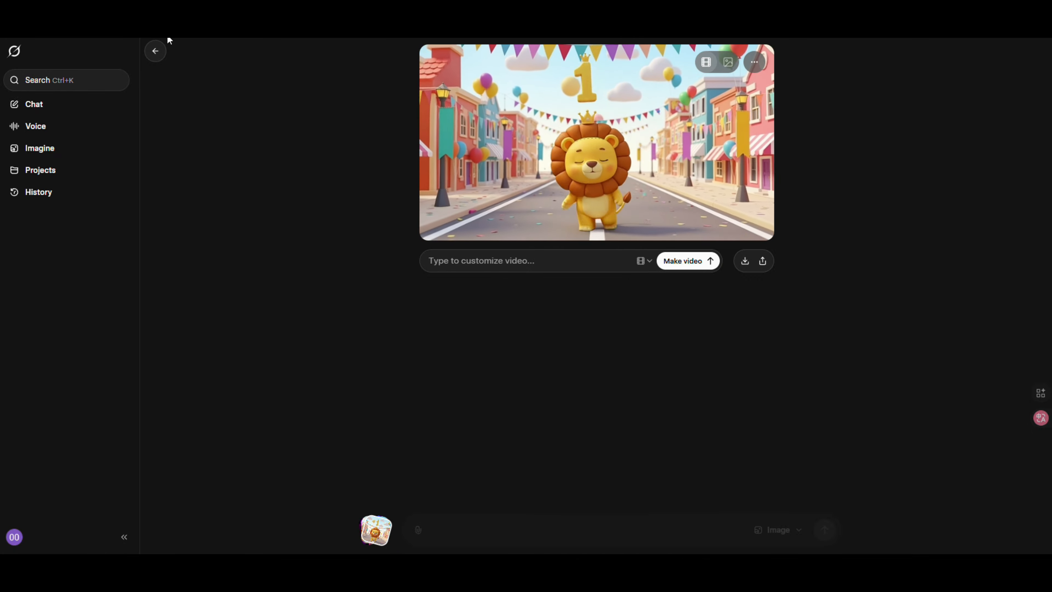
Switch to Grok Imagine, upload the number 2 giraffes and number 3 monkeys images, and make a video from each
left_click(155, 51)
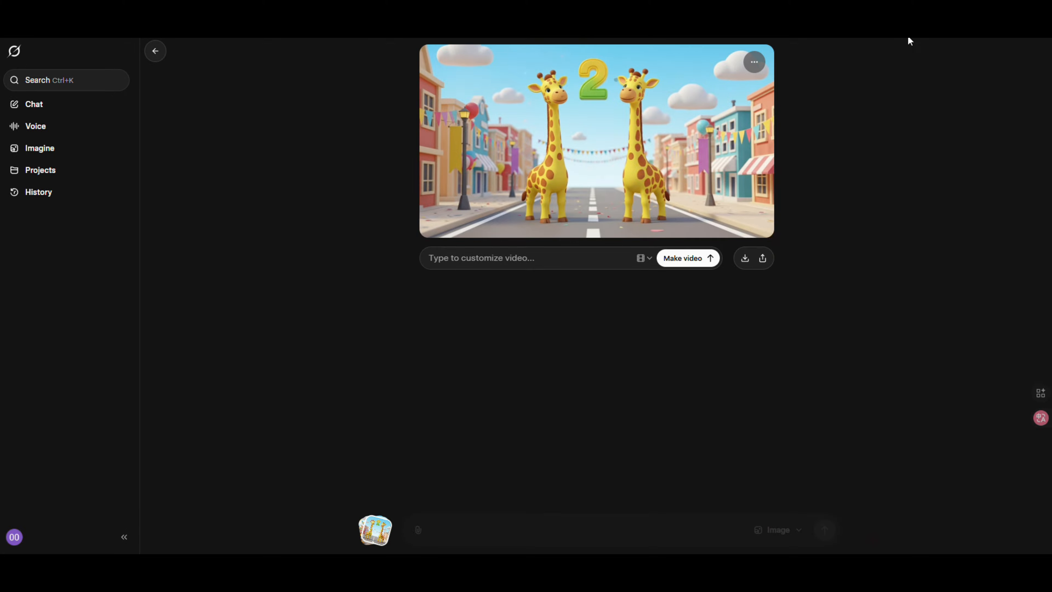
left_click(709, 259)
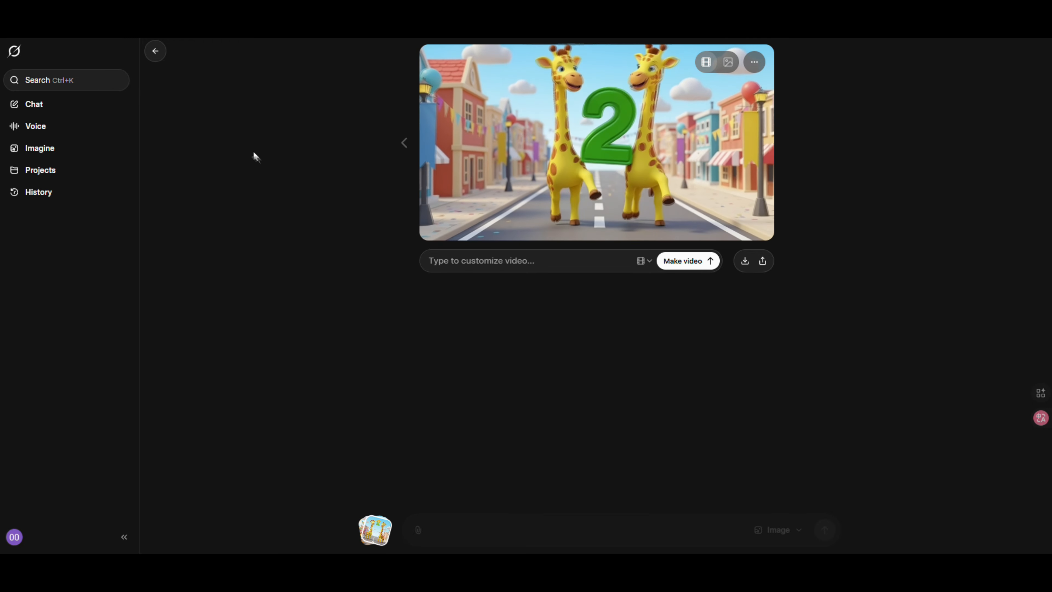
double_click(155, 51)
left_click(418, 529)
left_click(451, 412)
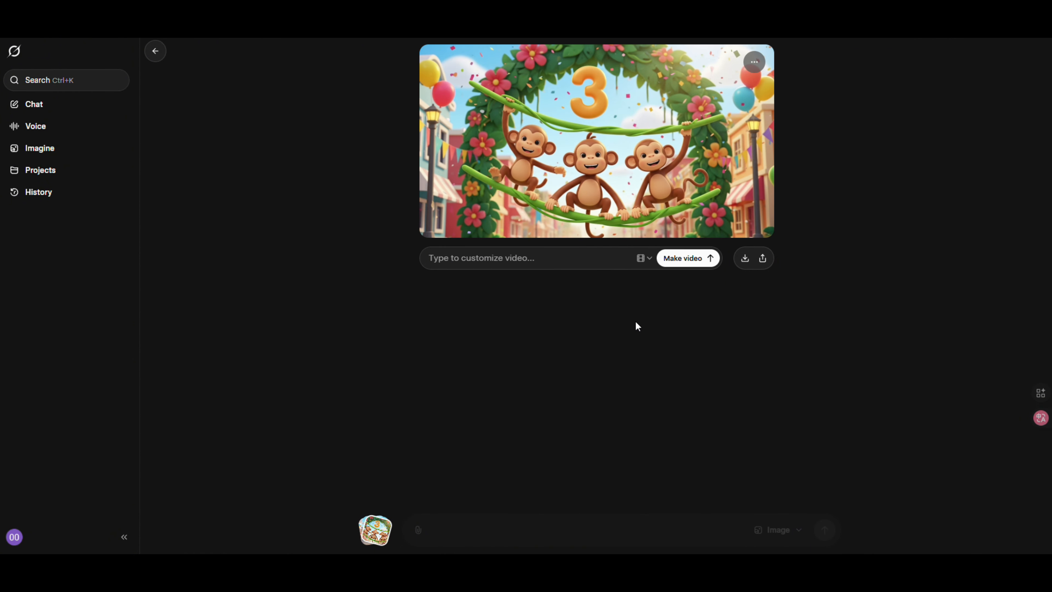
left_click(686, 265)
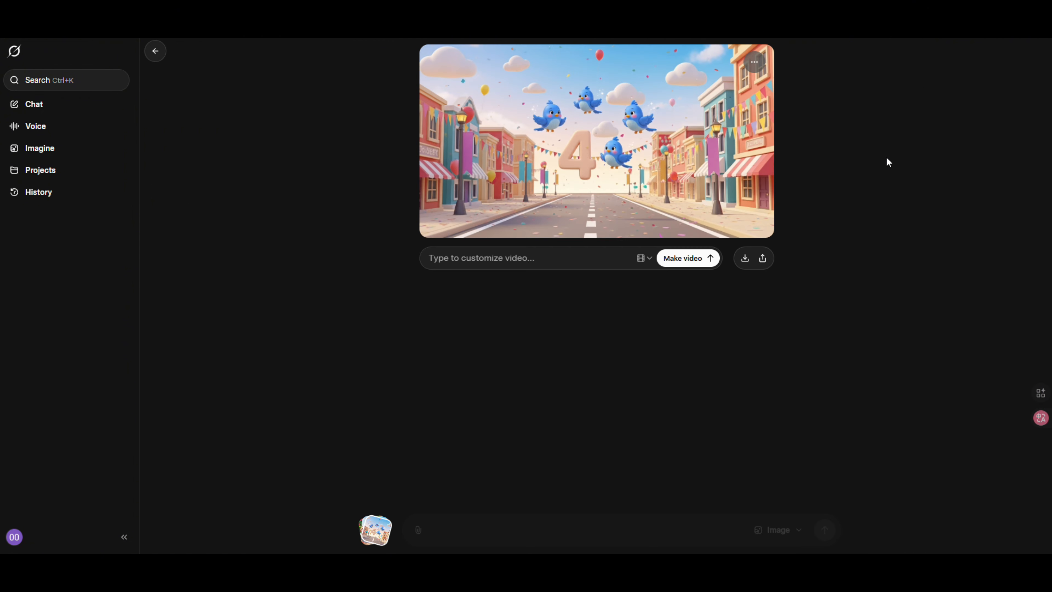
Make videos from the number 4 birds, number 5 rabbits and number 6 puppies images, generating the puppies video again
left_click(713, 258)
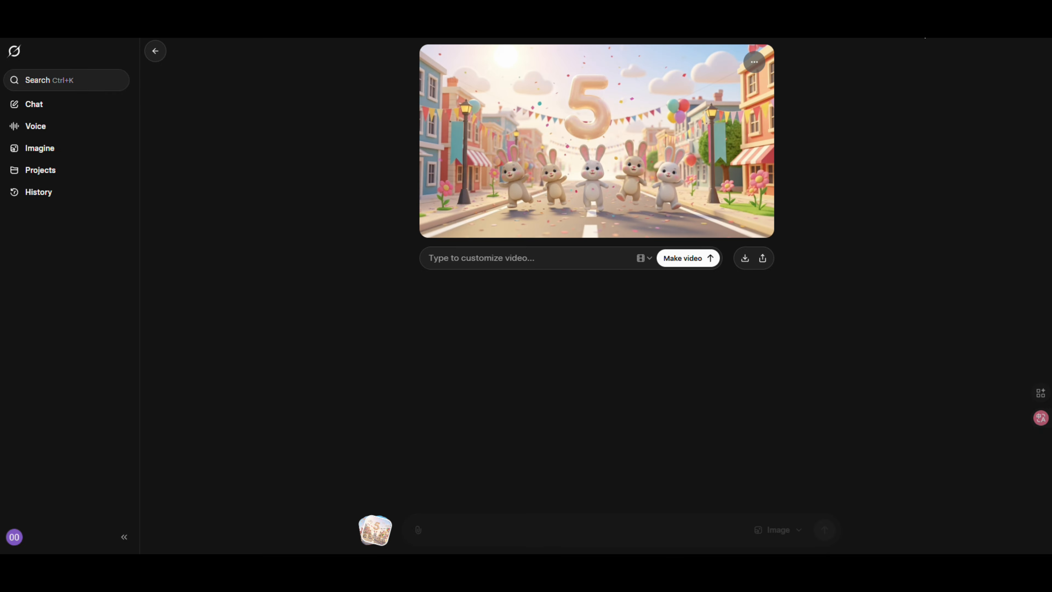
left_click(683, 260)
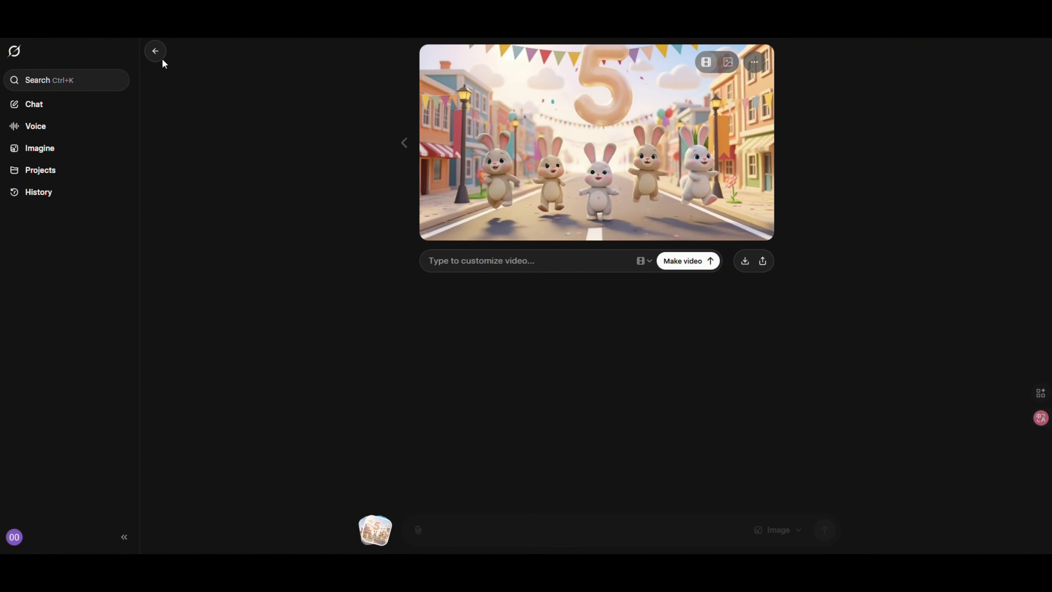
left_click(156, 51)
left_click(394, 531)
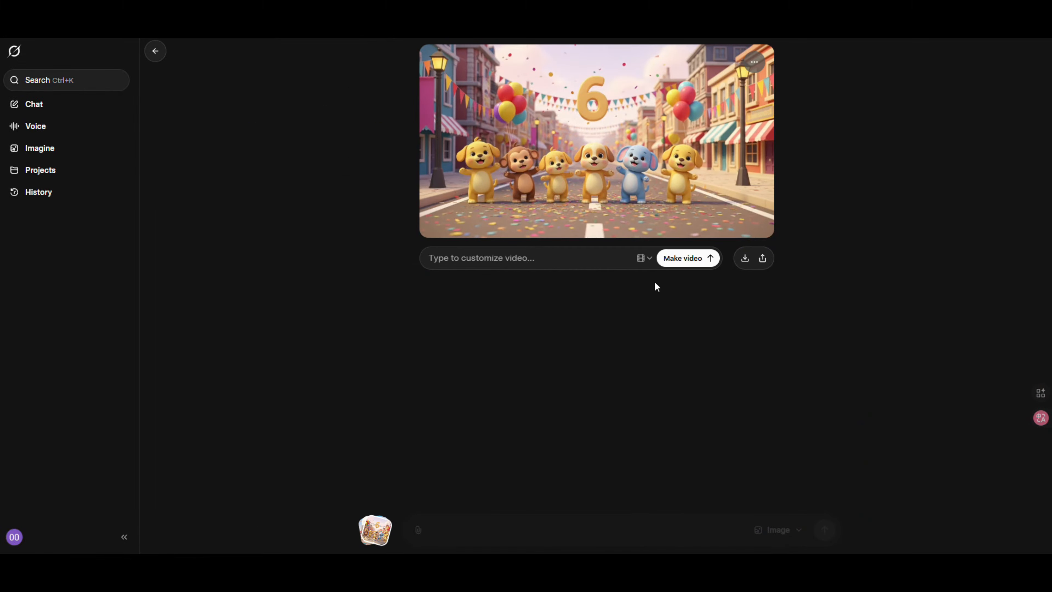
left_click(685, 262)
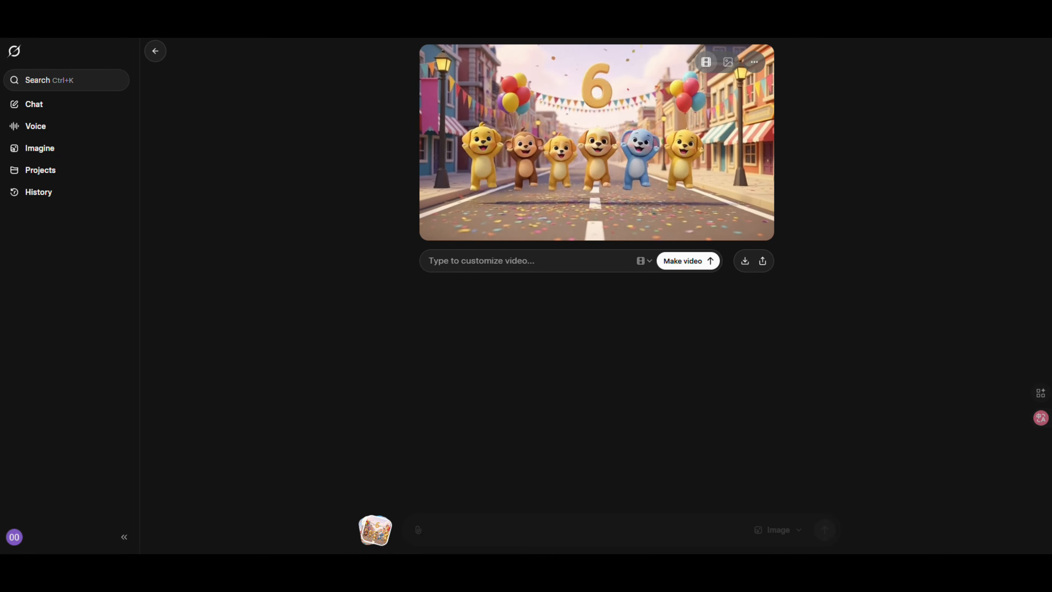
left_click(683, 265)
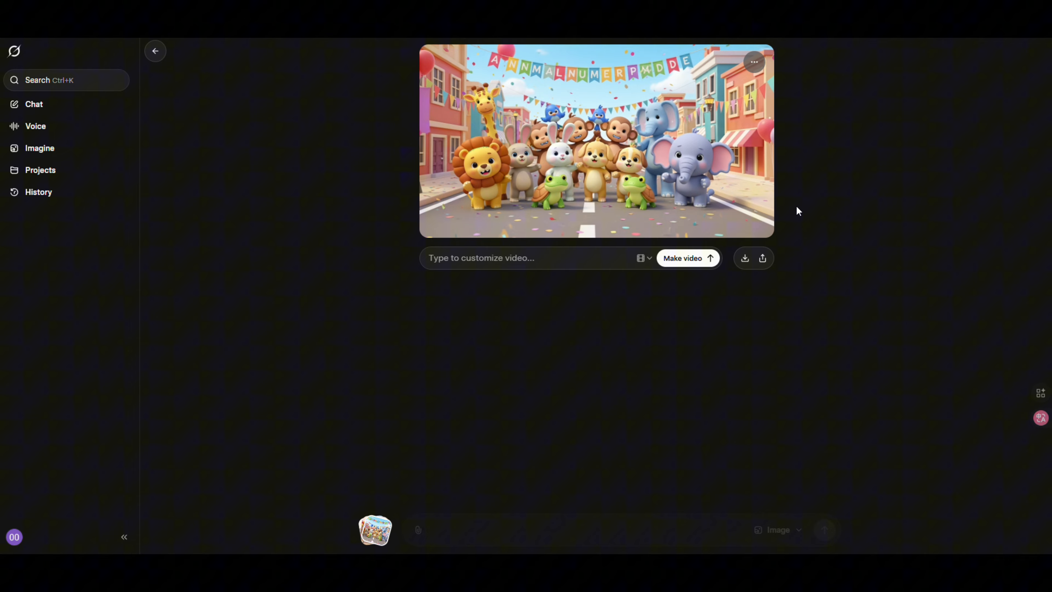
left_click(681, 261)
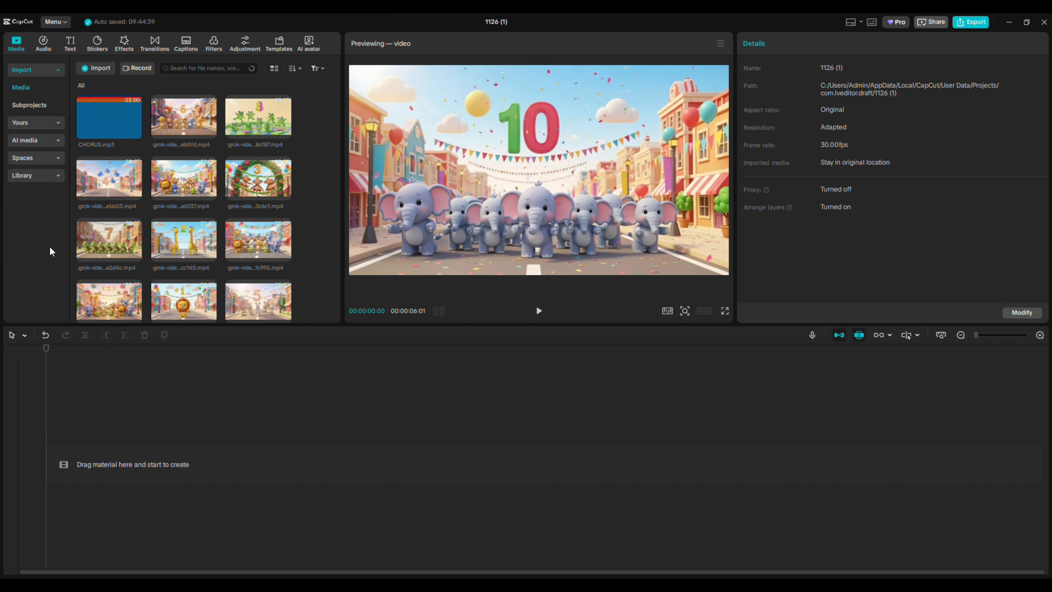
Switch to CapCut, place CHORUS.mp3 on the timeline and add the animal group parade clip as the first video
left_click_drag(128, 117, 95, 504)
scroll(254, 172, "down", 2)
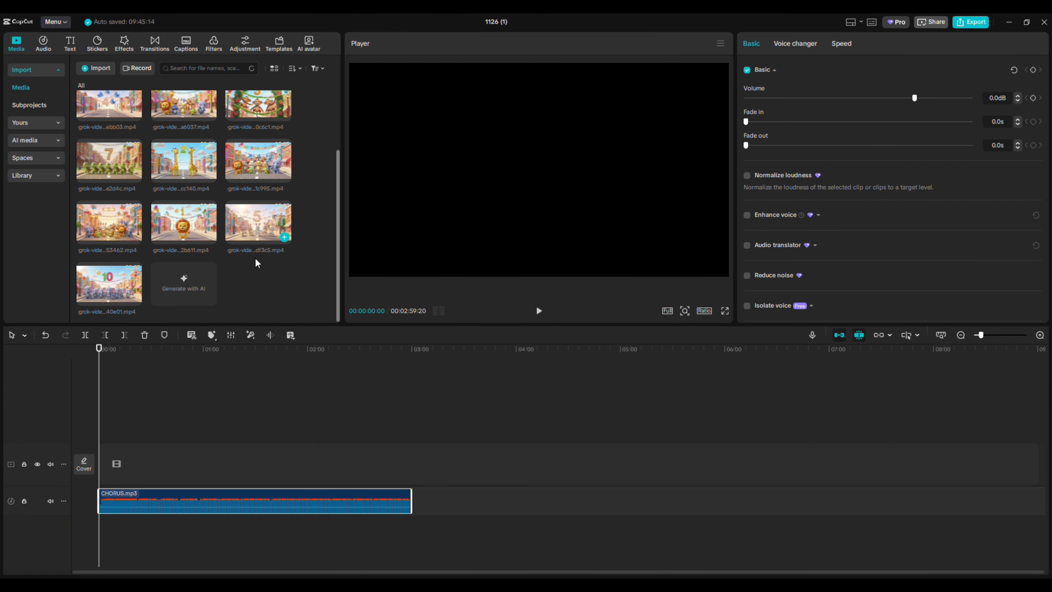
scroll(270, 257, "up", 2)
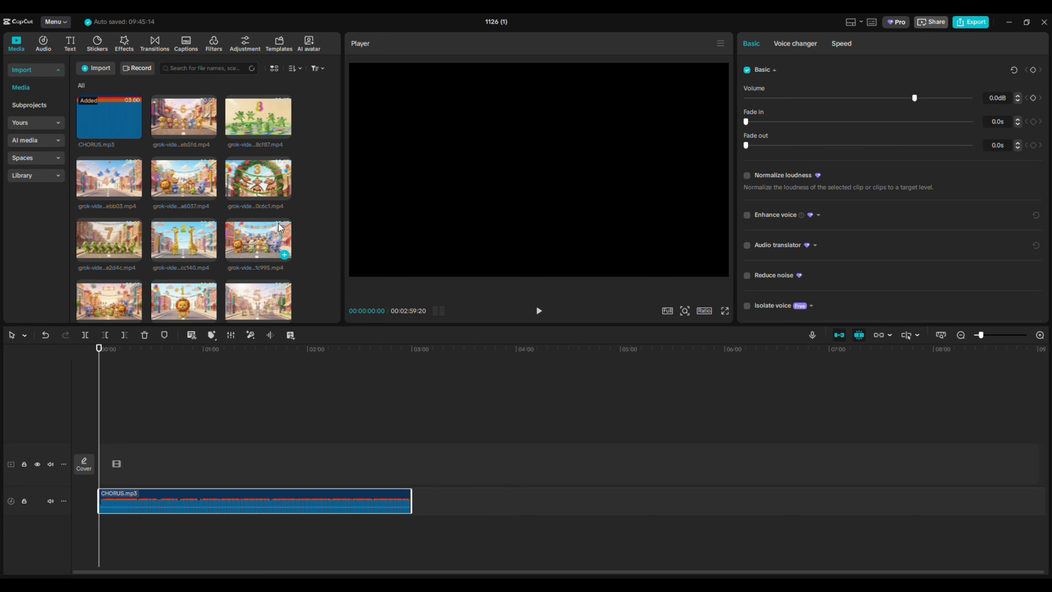
scroll(259, 245, "down", 2)
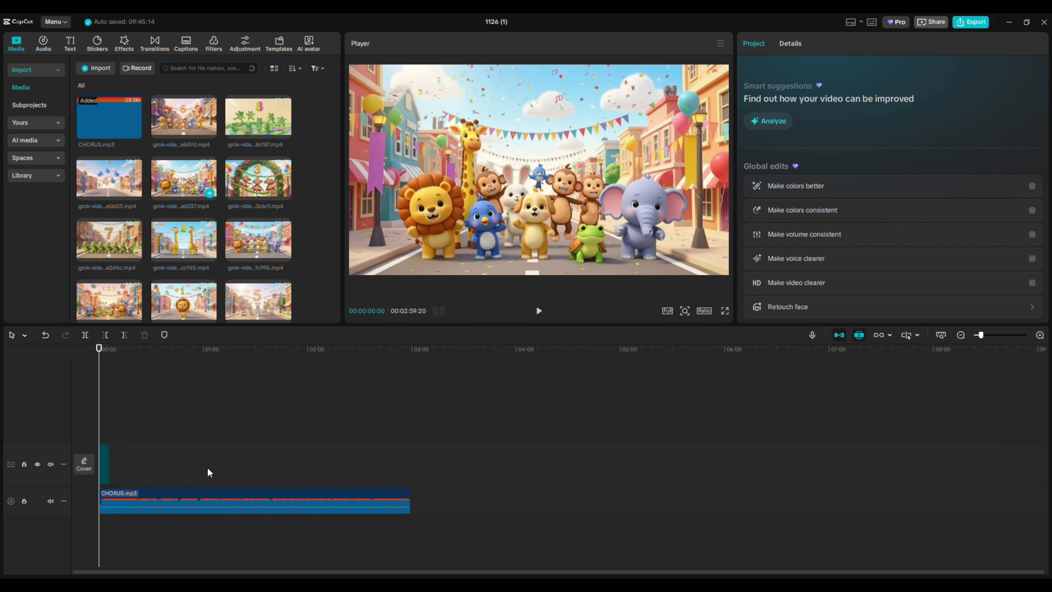
left_click_drag(207, 468, 208, 468)
scroll(176, 364, "up", 2)
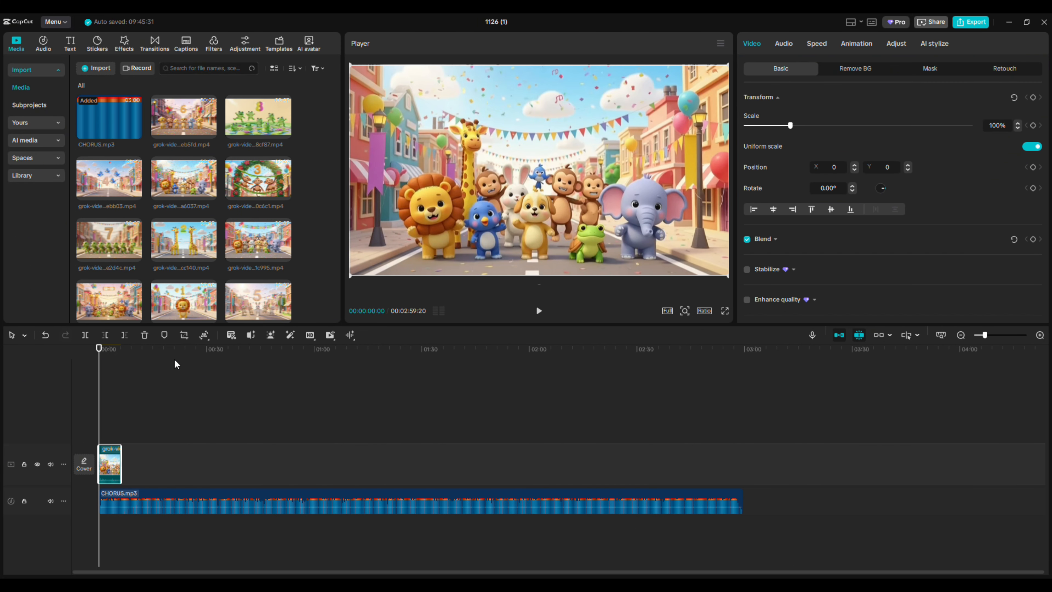
Append the number 1 lion, number 2 giraffes and number 3 monkeys clips to the video track in order
left_click(267, 127)
left_click(261, 178)
left_click(181, 178)
left_click(105, 178)
scroll(169, 251, "down", 2)
left_click(210, 266)
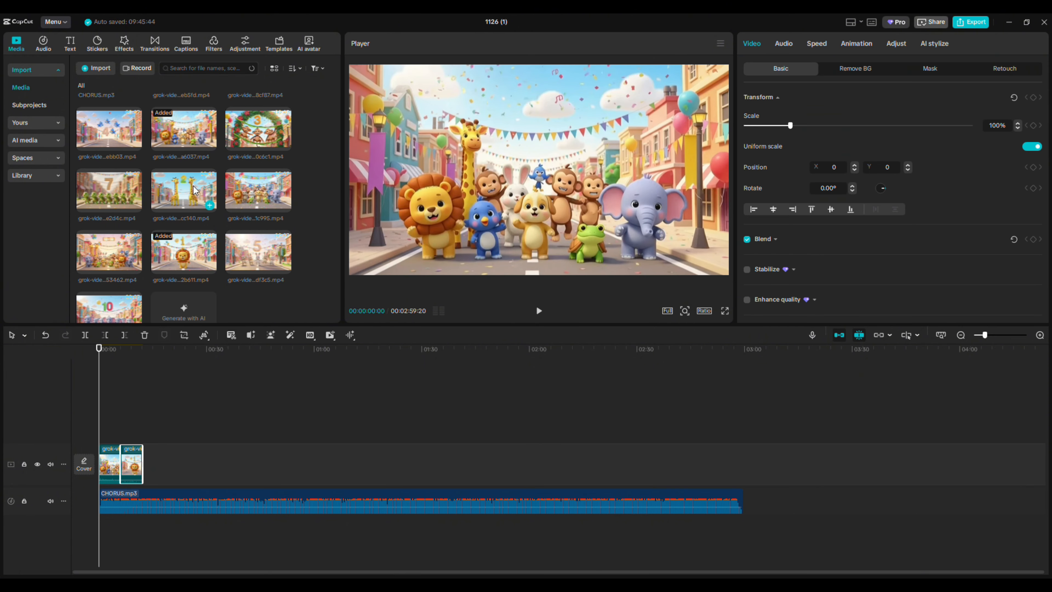
left_click(210, 205)
scroll(186, 207, "up", 2)
left_click(285, 189)
Append the number 4 birds clip, the number 5 rabbits clip and the animal group clip ending in 1c995 to the video track
left_click_drag(109, 180, 198, 463)
scroll(186, 232, "down", 2)
left_click_drag(258, 253, 219, 463)
left_click_drag(271, 195, 240, 463)
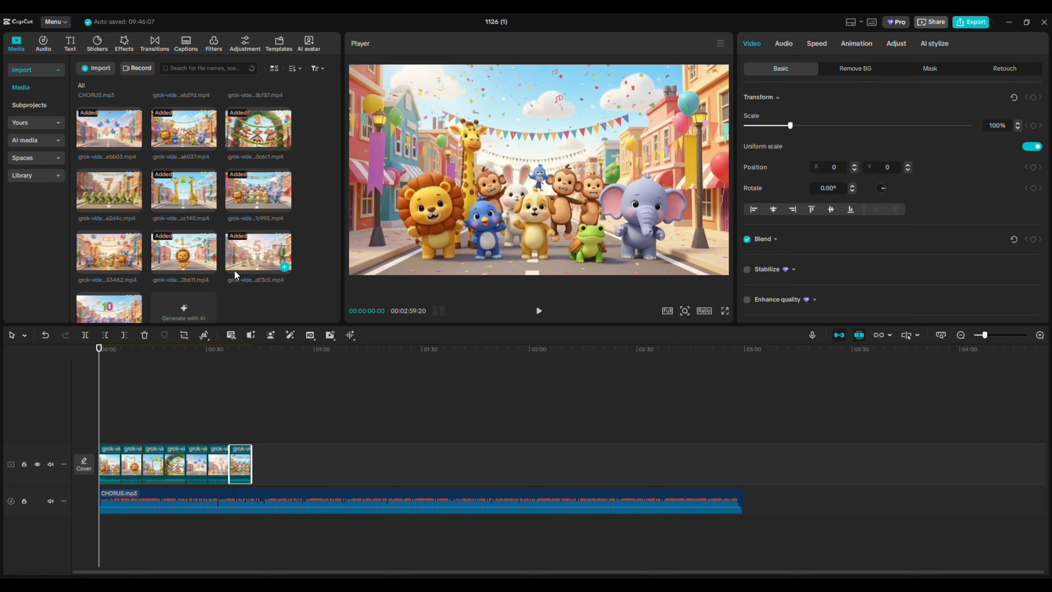
Append the number 6 puppies, number 7 and number 8 clips to the end of the video track in order
scroll(236, 265, "down", 1)
scroll(224, 207, "up", 2)
left_click_drag(186, 122, 253, 462)
left_click_drag(109, 240, 283, 463)
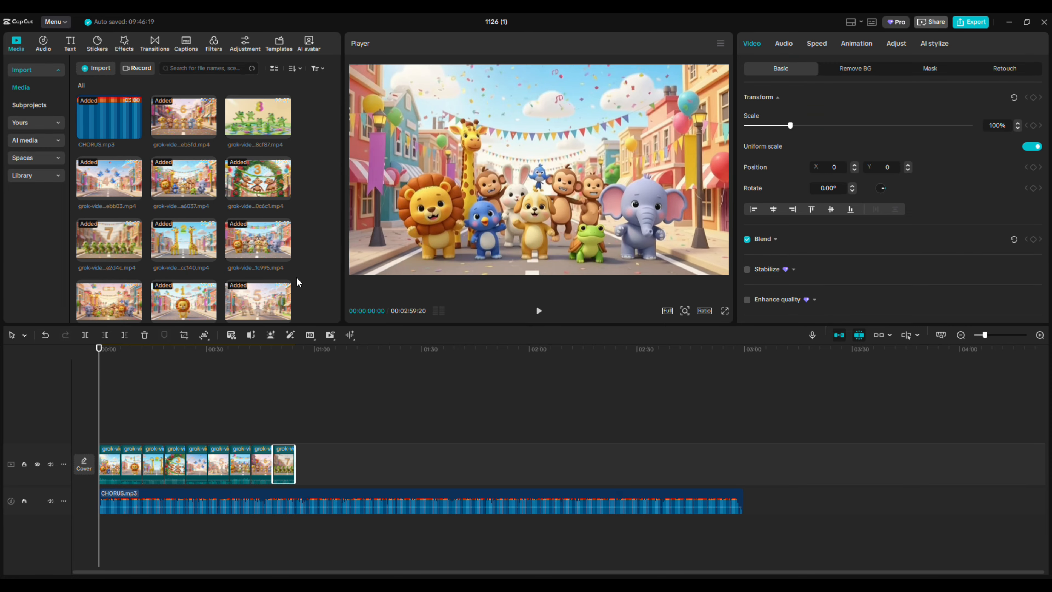
scroll(266, 253, "down", 2)
scroll(248, 226, "up", 2)
left_click_drag(253, 120, 305, 464)
Append the blue fish tank clip and the number 10 elephants clip to the end of the video track
scroll(188, 230, "down", 2)
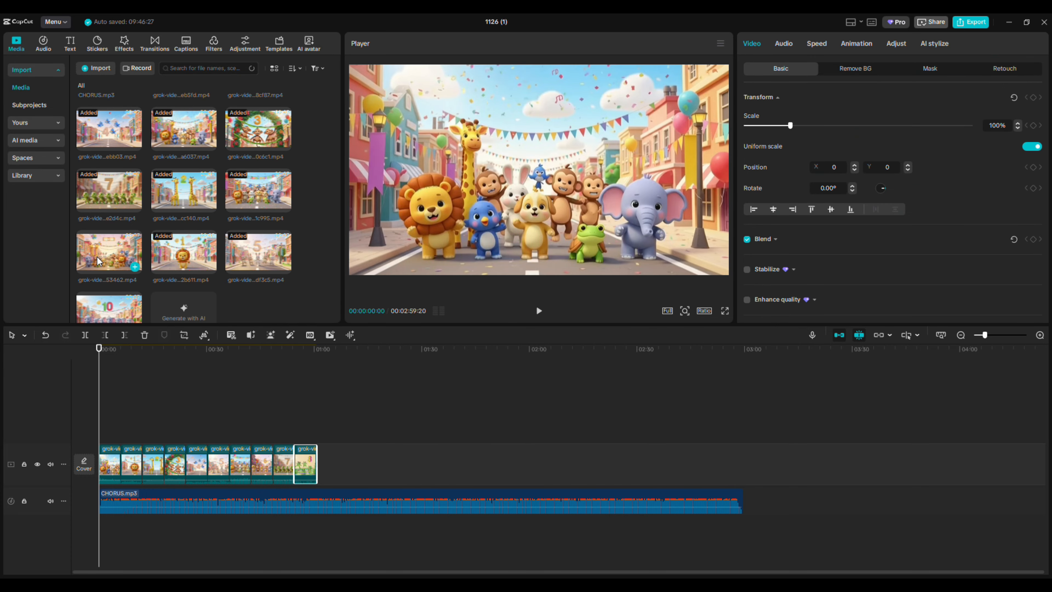
scroll(182, 229, "up", 2)
scroll(257, 229, "down", 2)
left_click_drag(183, 284, 322, 464)
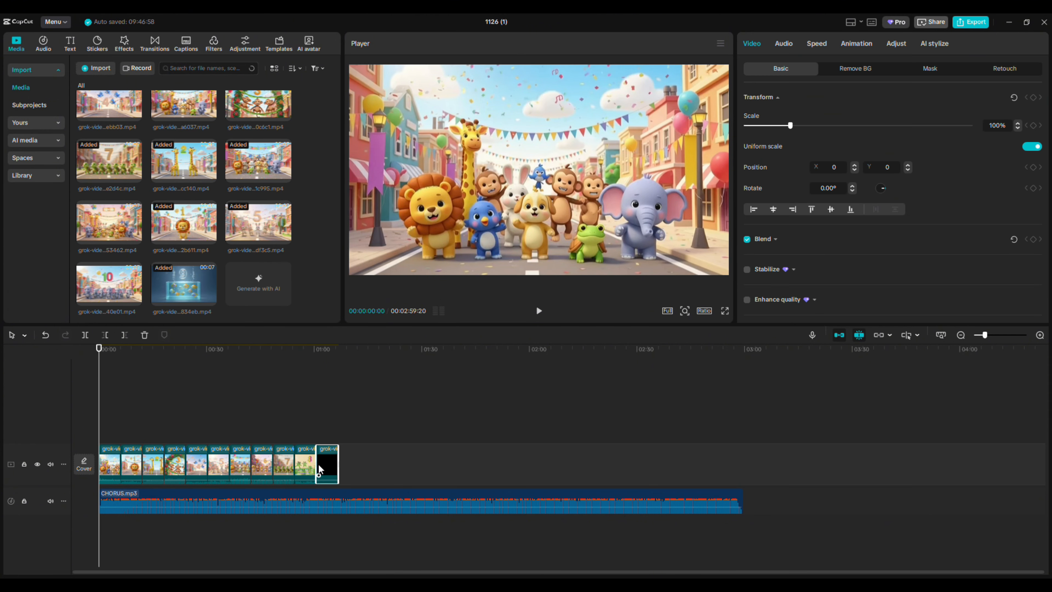
left_click_drag(109, 284, 349, 463)
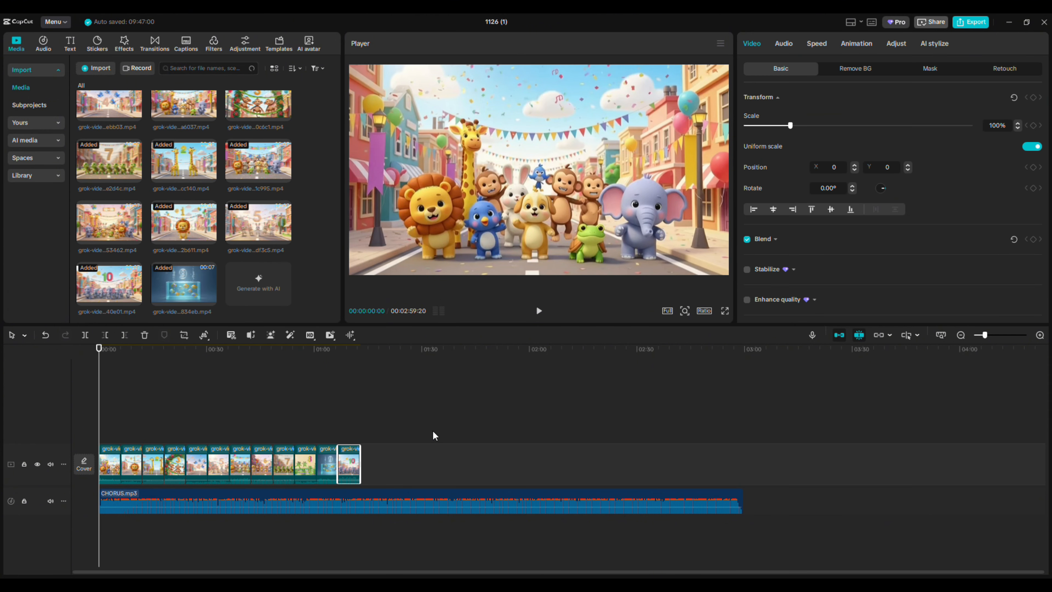
Select all the video clips on the timeline and open their audio settings
left_click_drag(433, 431, 119, 472)
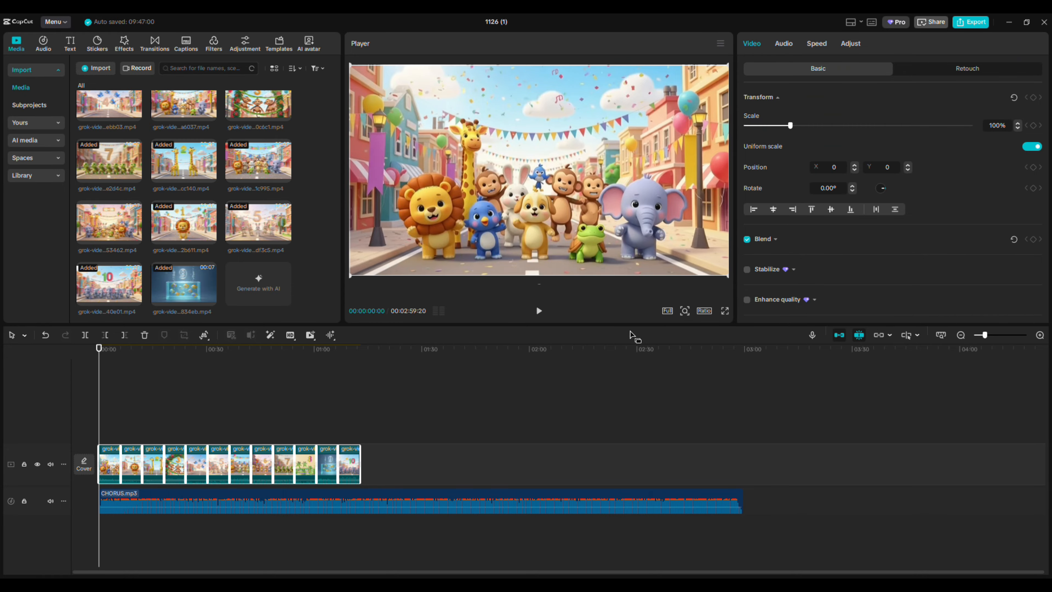
left_click(785, 47)
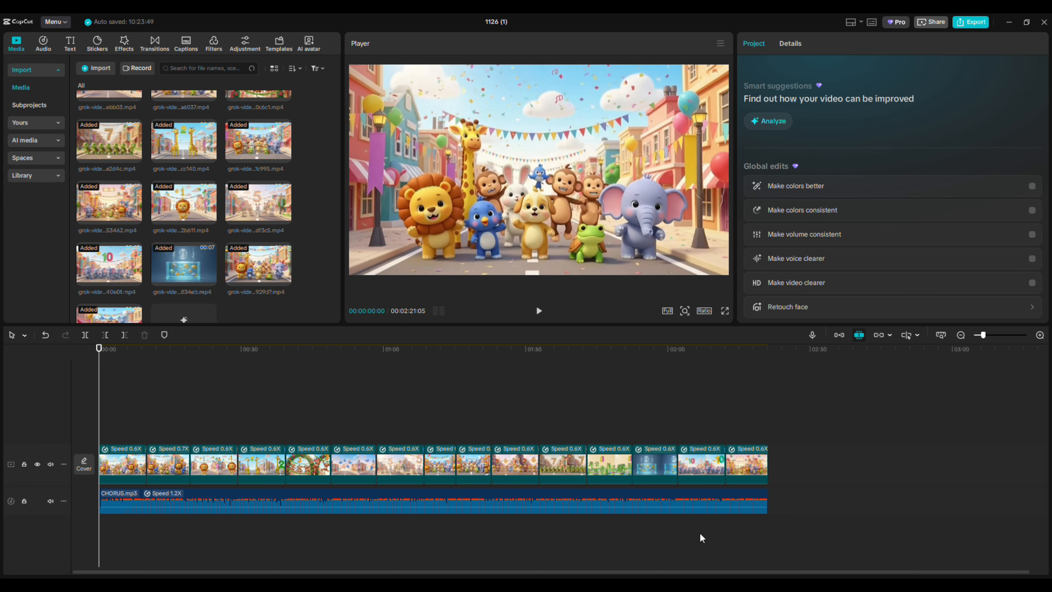
Add a text template title reading "10 Animal Parade" at the video's start, scaled to 35% with its Y position at 427
left_click(70, 45)
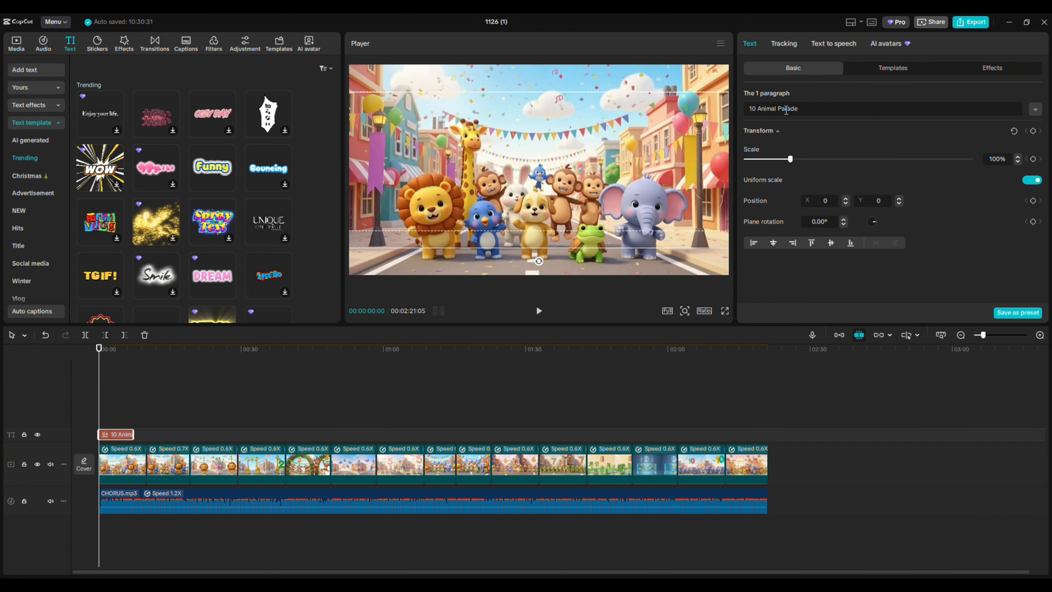
scroll(492, 140, "down", 2)
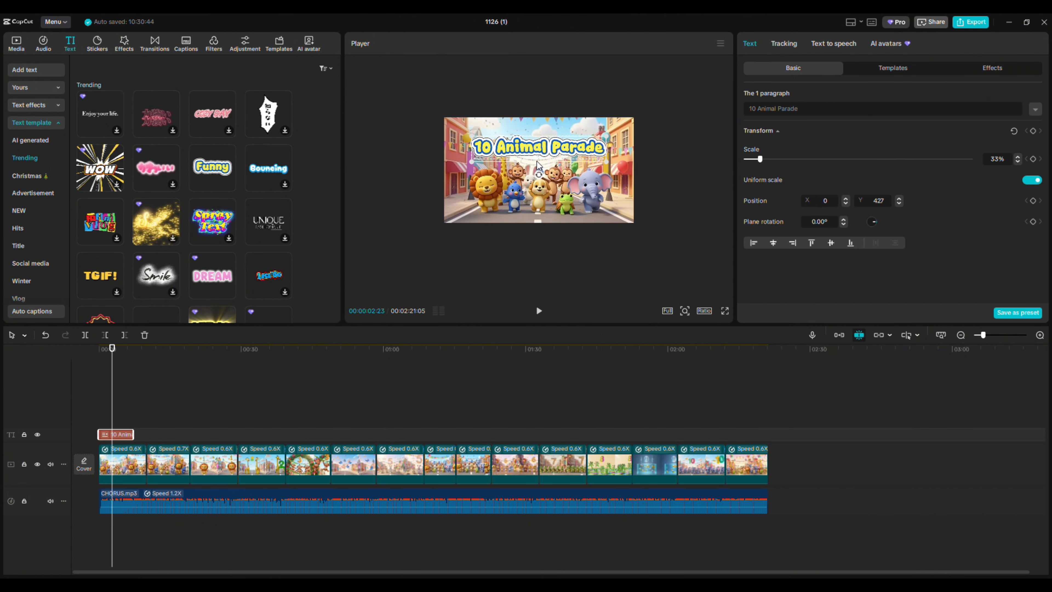
Set the title's scale to 40% and Y position to 655, and apply the 4K filter over the whole length of the video
scroll(620, 121, "up", 2)
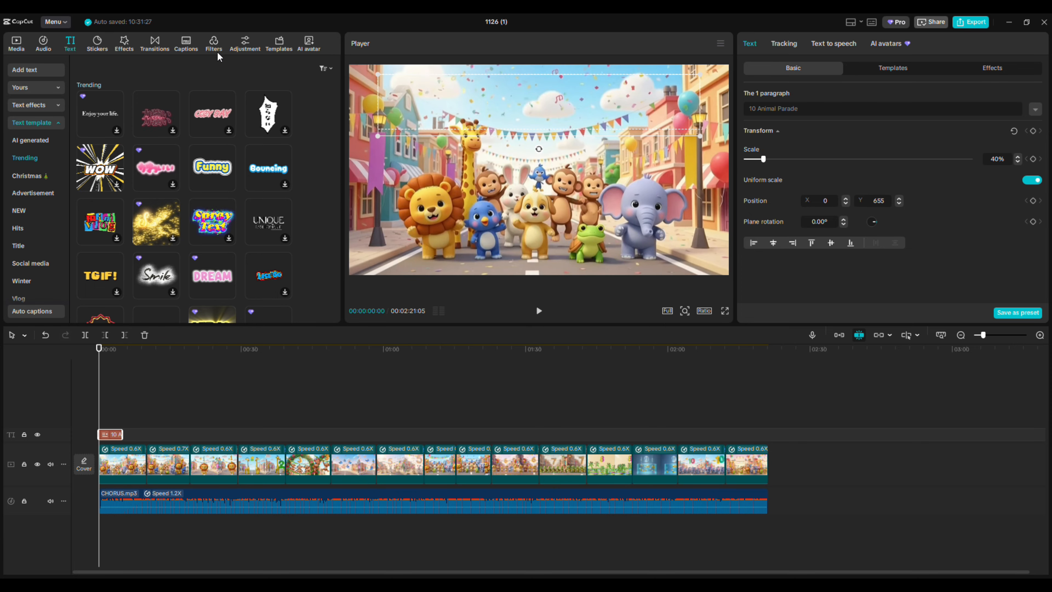
left_click(214, 44)
left_click(104, 121)
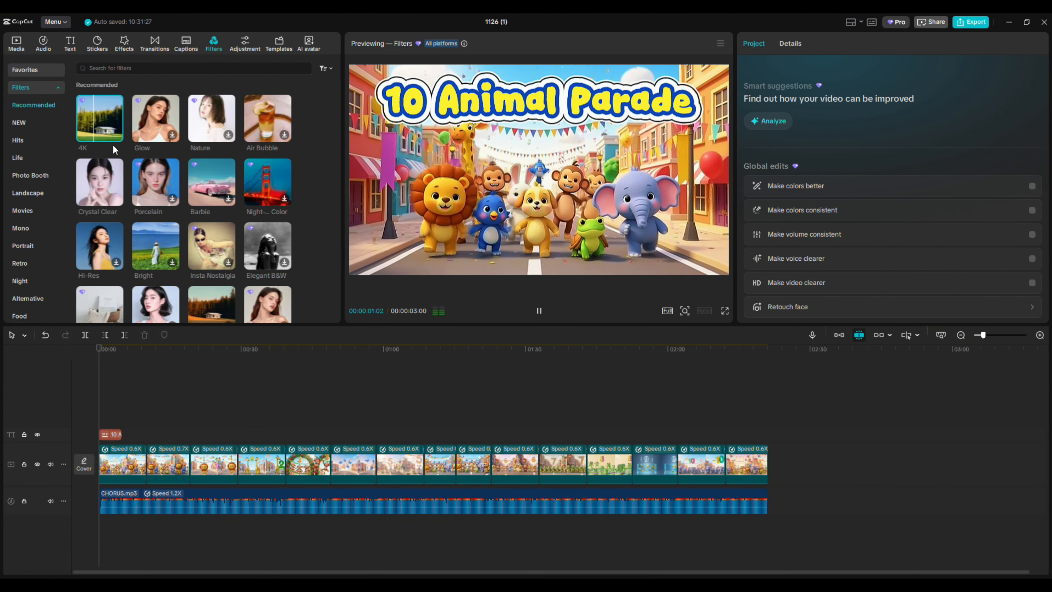
left_click_drag(281, 200, 800, 431)
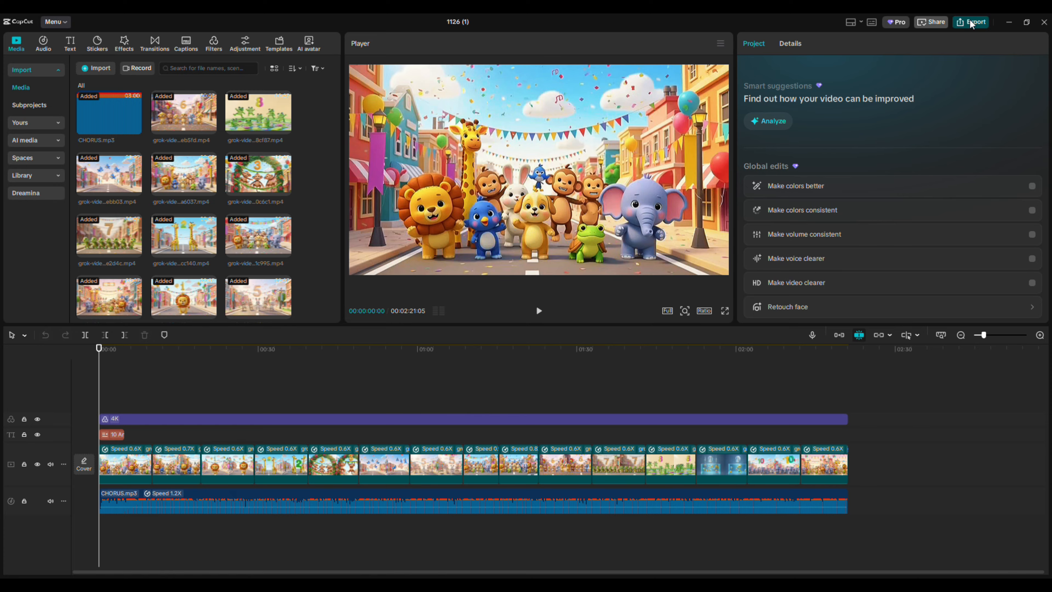
Export the video as an mp4 in 4K resolution with the frame rate set to 60fps
left_click(971, 23)
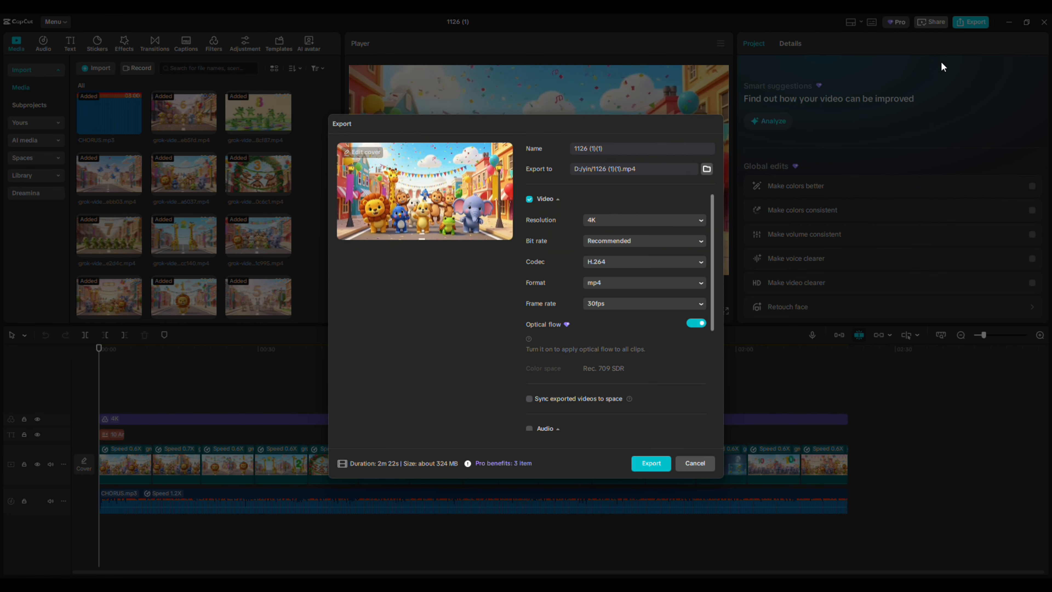
left_click(606, 305)
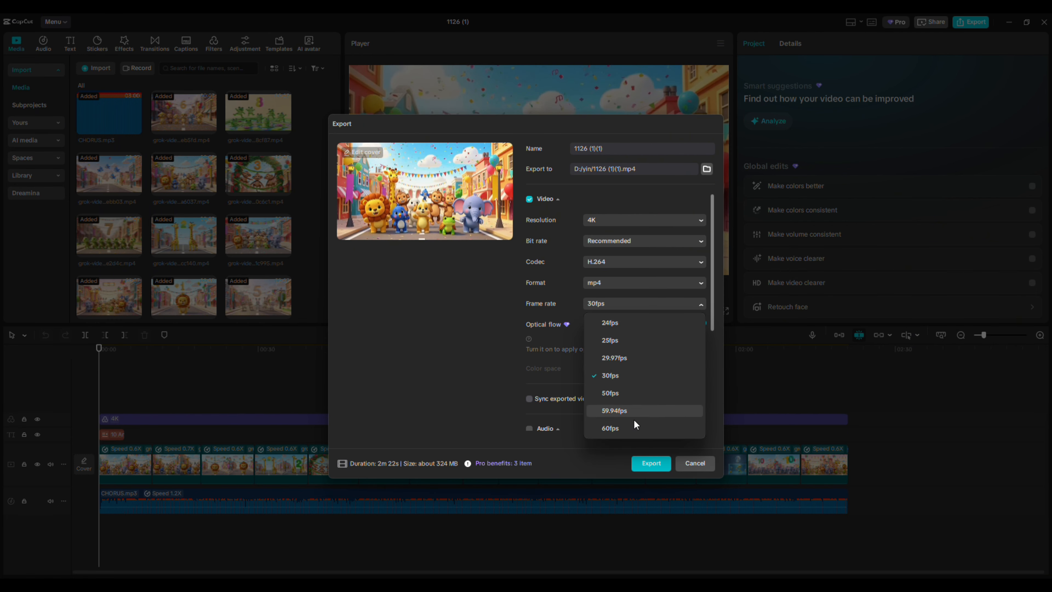
left_click(614, 413)
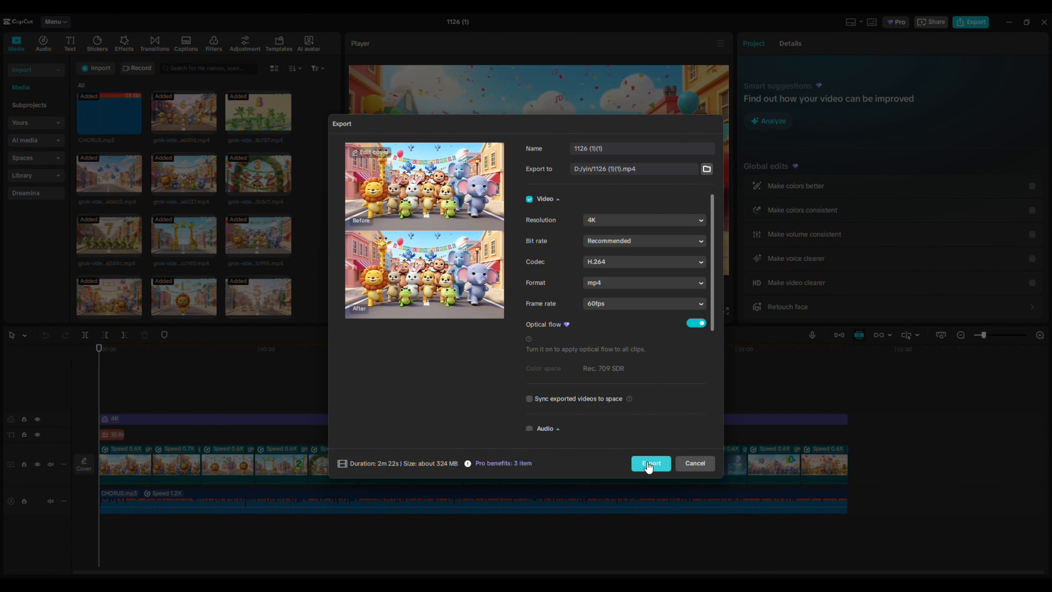
left_click(649, 464)
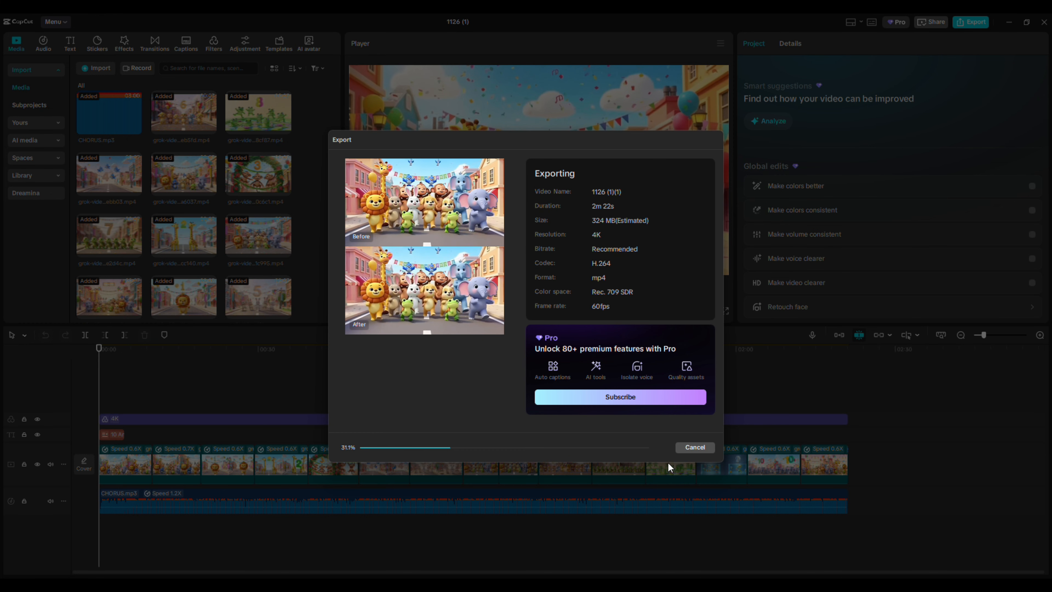